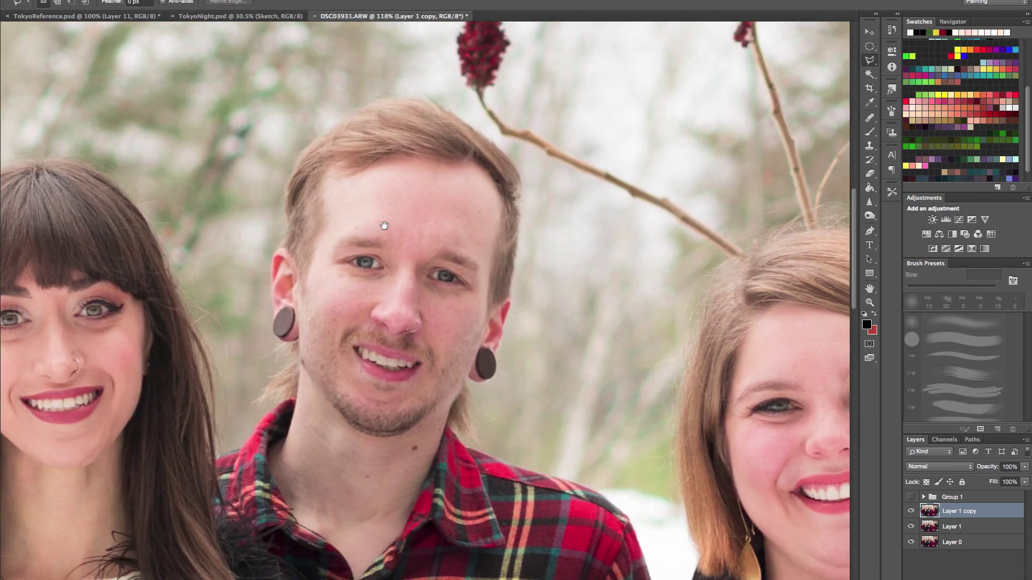
Step: Duplicate the Layer 1 copy layer
left_click_drag(385, 226, 377, 218)
left_click_drag(462, 180, 467, 166)
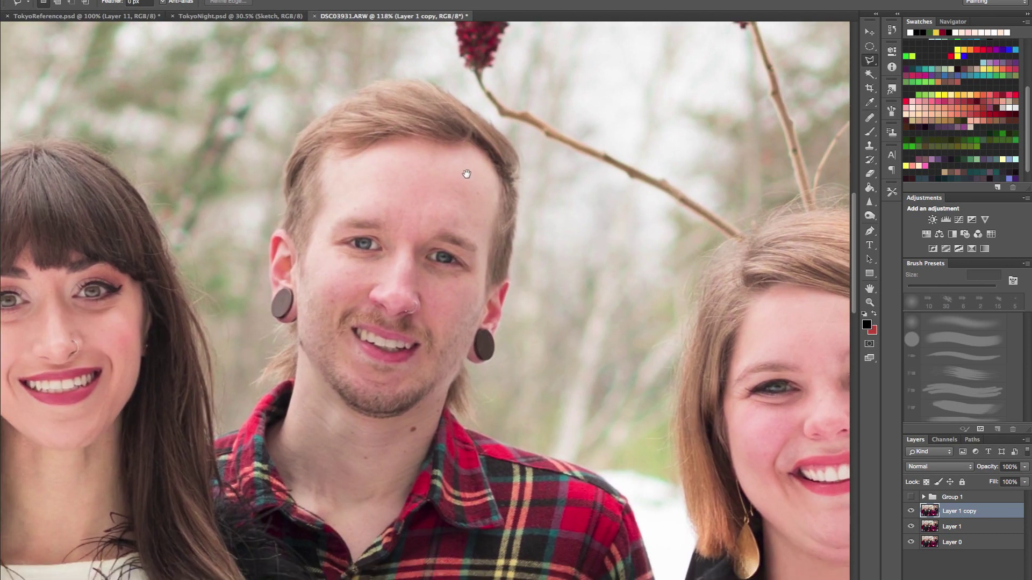
scroll(481, 181, "down", 5)
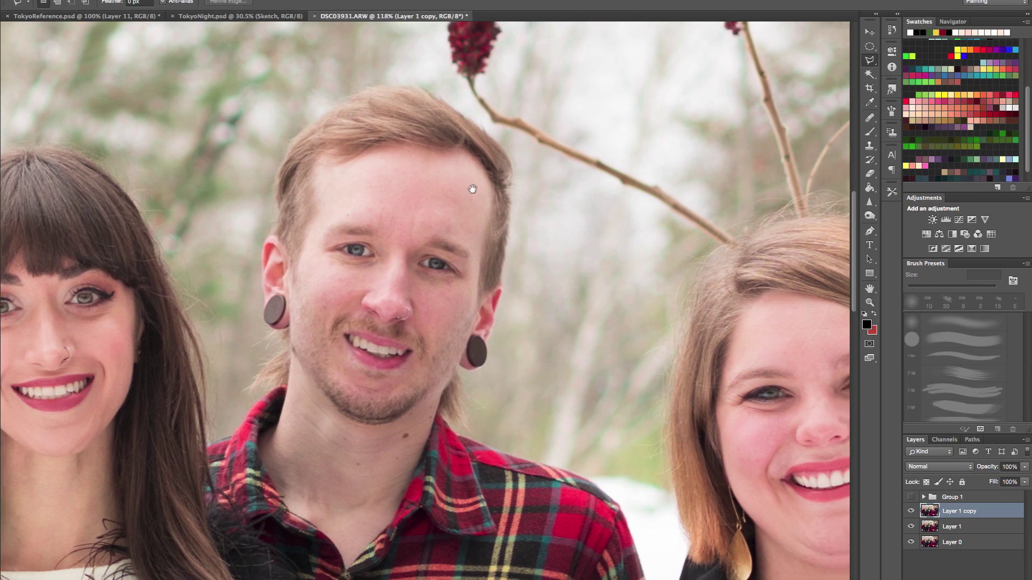
scroll(477, 182, "up", 2)
scroll(482, 190, "right", 2)
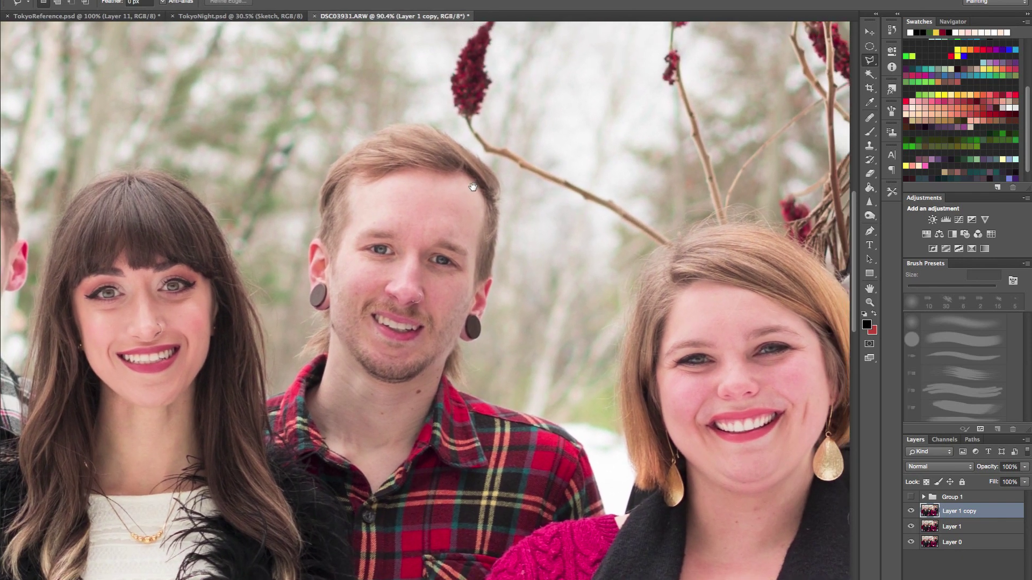
scroll(474, 204, "up", 2)
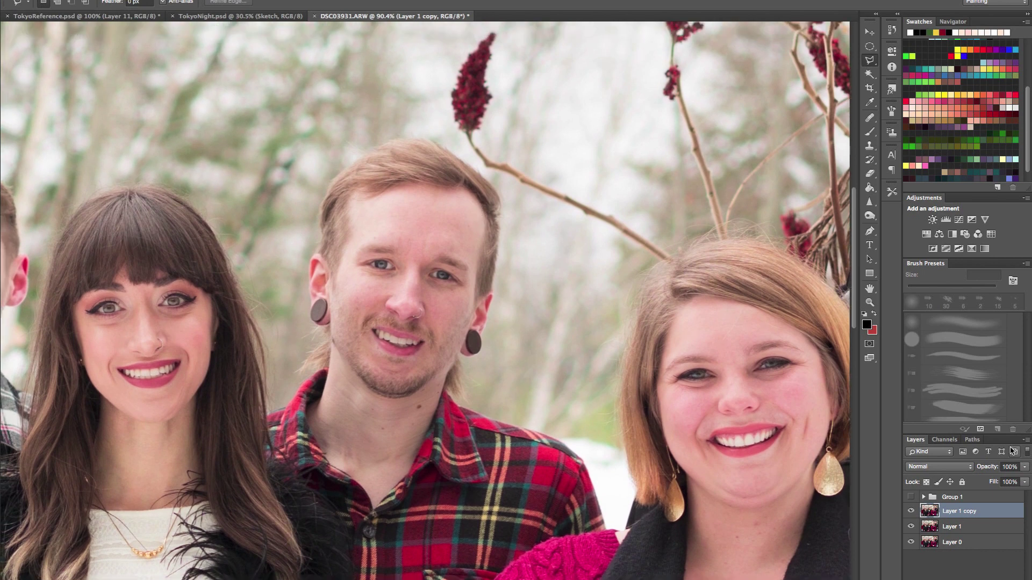
key("super+j")
Step: Outline the head, neck and shirt collar of the man in the red plaid shirt with a loose polygonal selection
left_click_drag(430, 311, 421, 334)
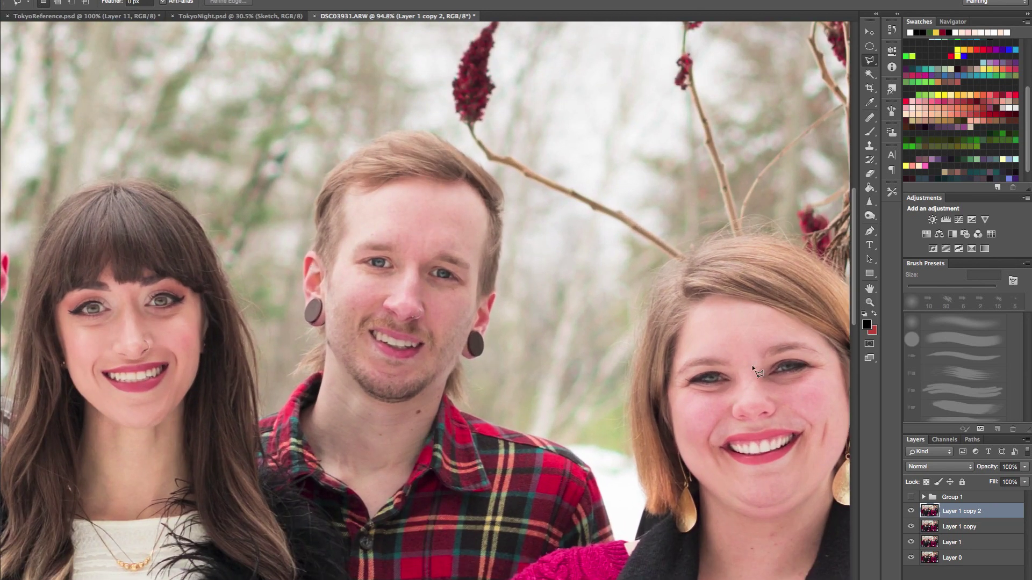
left_click_drag(463, 363, 419, 352)
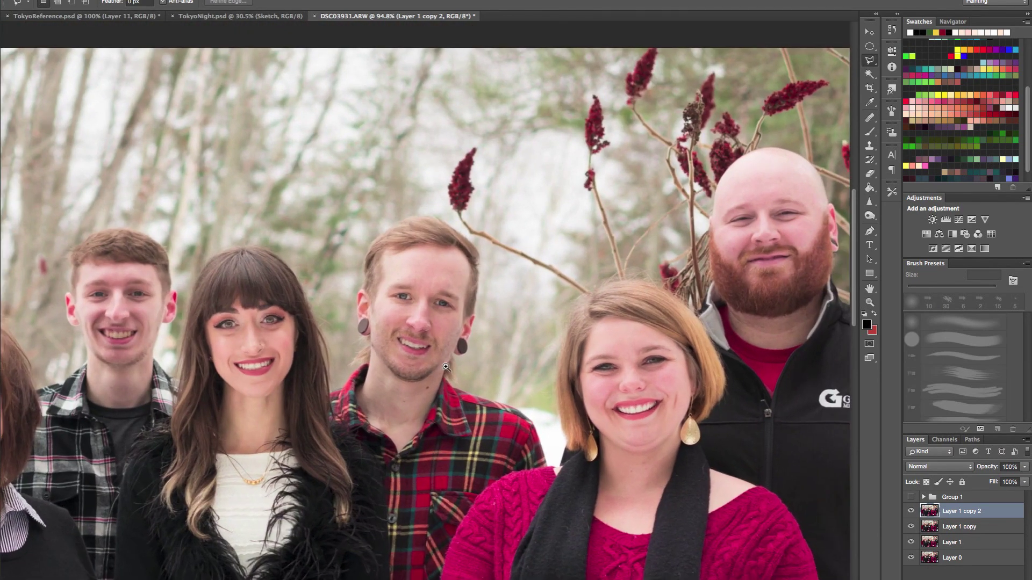
left_click_drag(418, 286, 540, 352)
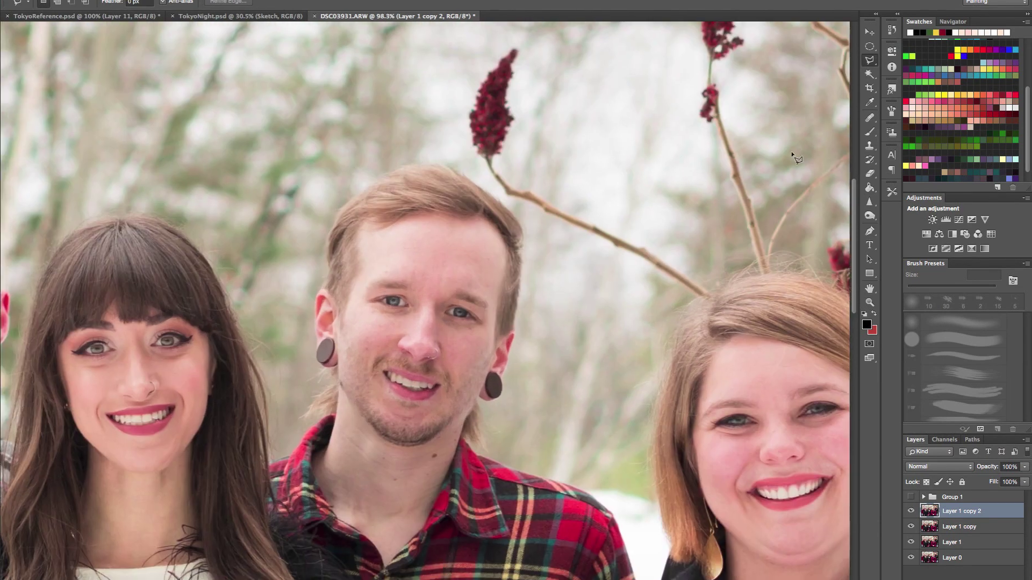
left_click(297, 122)
left_click(263, 289)
left_click(292, 468)
left_click(344, 553)
left_click(389, 579)
left_click(547, 477)
left_click(542, 294)
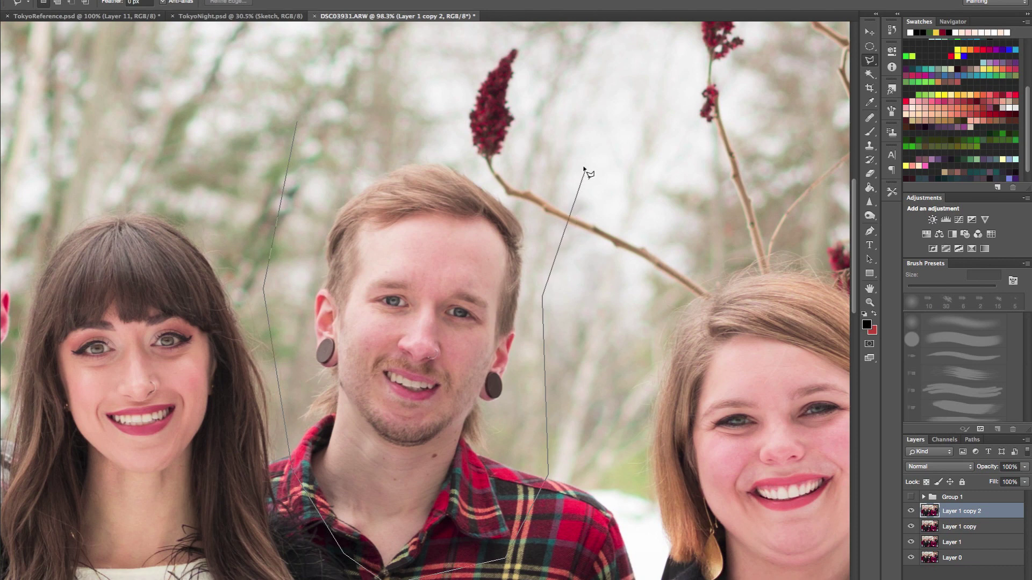
left_click(581, 160)
left_click(522, 22)
double_click(308, 135)
Step: Subtract the excess background area above the man's head from the polygonal selection
left_click_drag(487, 111, 388, 106)
left_click(360, 104)
left_click(574, 149)
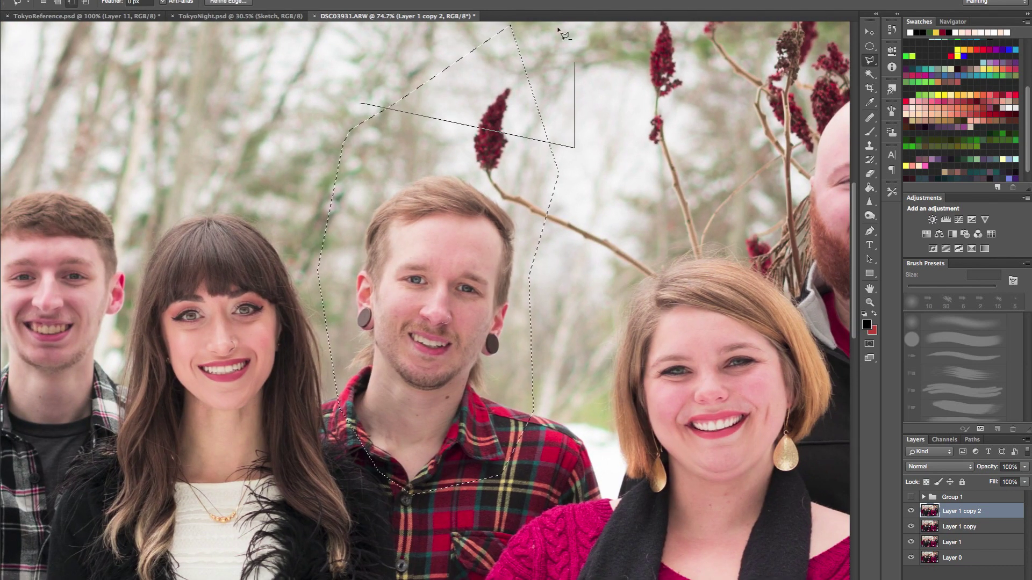
left_click(574, 64)
left_click(478, 31)
double_click(390, 81)
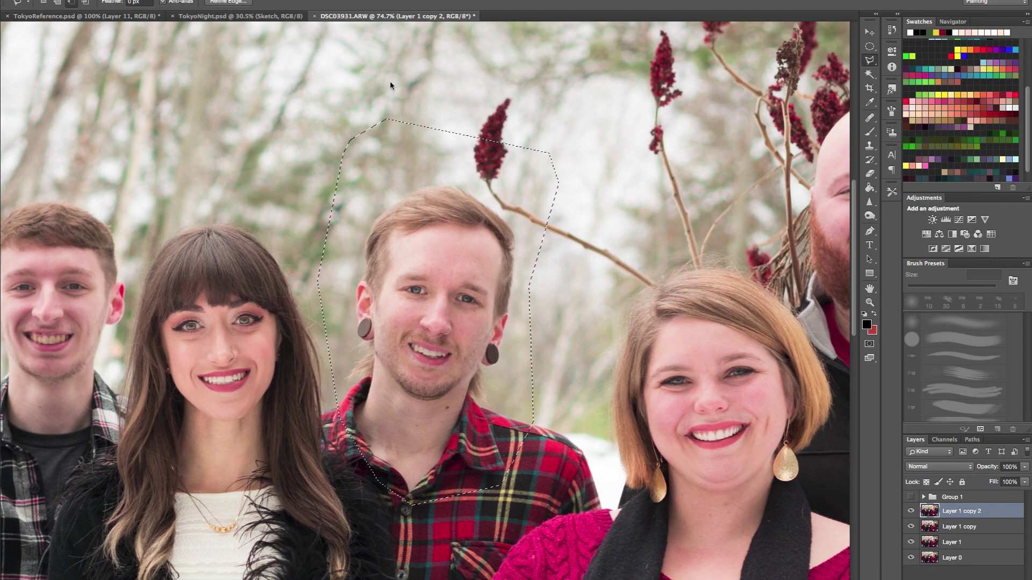
Step: Copy the selected head and collar area onto its own new layer
key("super+d")
mouse_move(523, 223)
left_mouse_down()
mouse_move(490, 154)
mouse_move(575, 219)
mouse_move(518, 260)
left_mouse_up()
left_click_drag(463, 204, 498, 232)
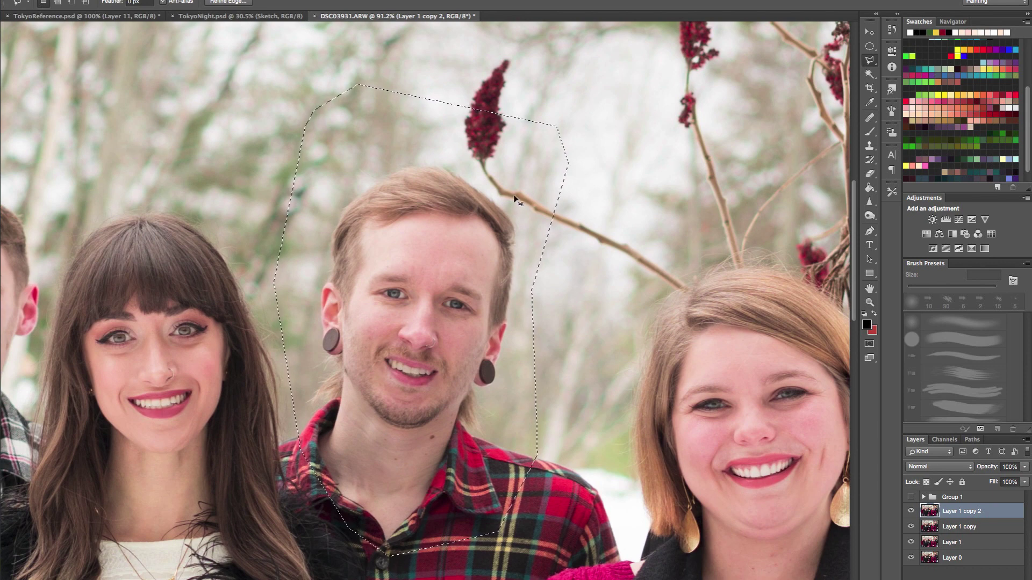
key("ctrl+j")
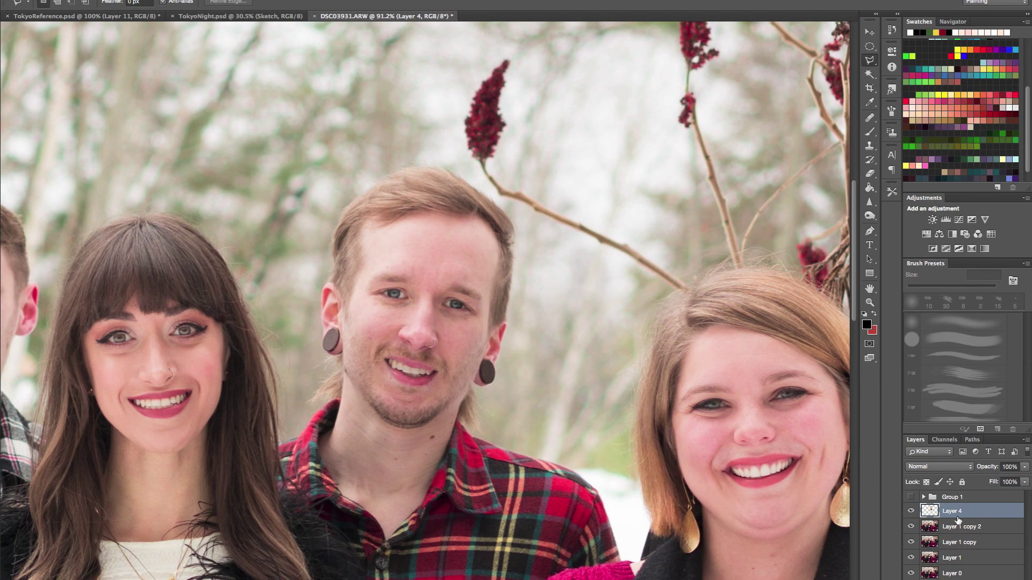
Step: Try moving the copied head layer with the Move tool and undo the move
left_click(932, 511, "ctrl")
key("v")
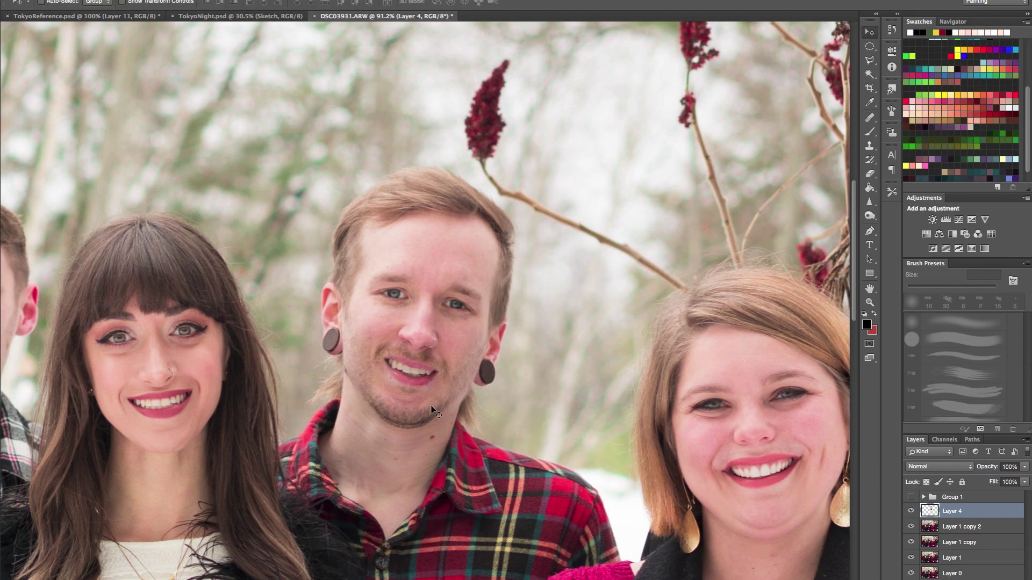
mouse_move(449, 327)
left_mouse_down()
mouse_move(515, 317)
mouse_move(502, 364)
mouse_move(478, 277)
mouse_move(453, 311)
left_mouse_up()
key("ctrl+z")
Step: Start Puppet Warp on the copied head layer and anchor it with six pins along the shirt collar and neckline
left_click(129, 0)
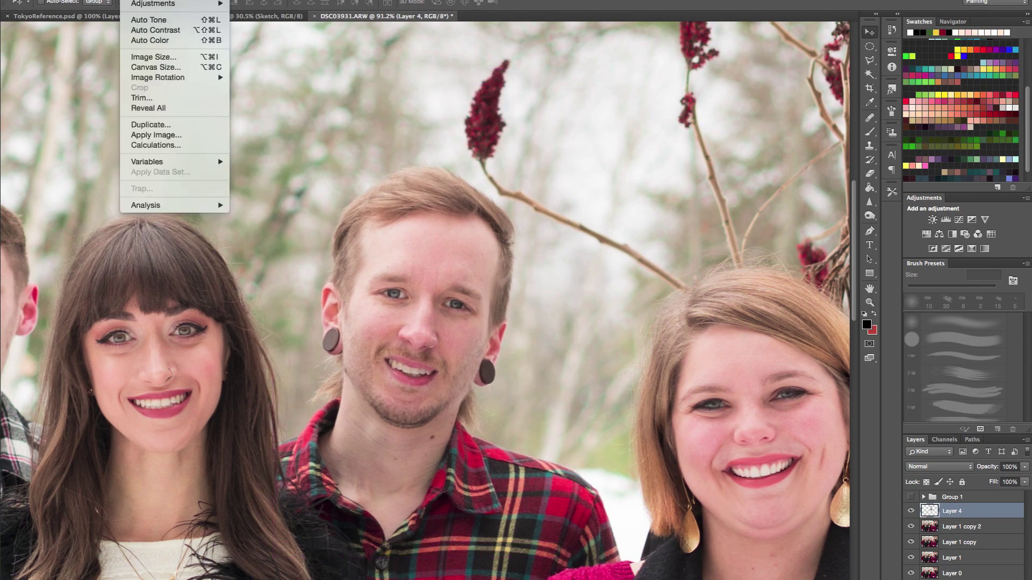
mouse_move(106, 0)
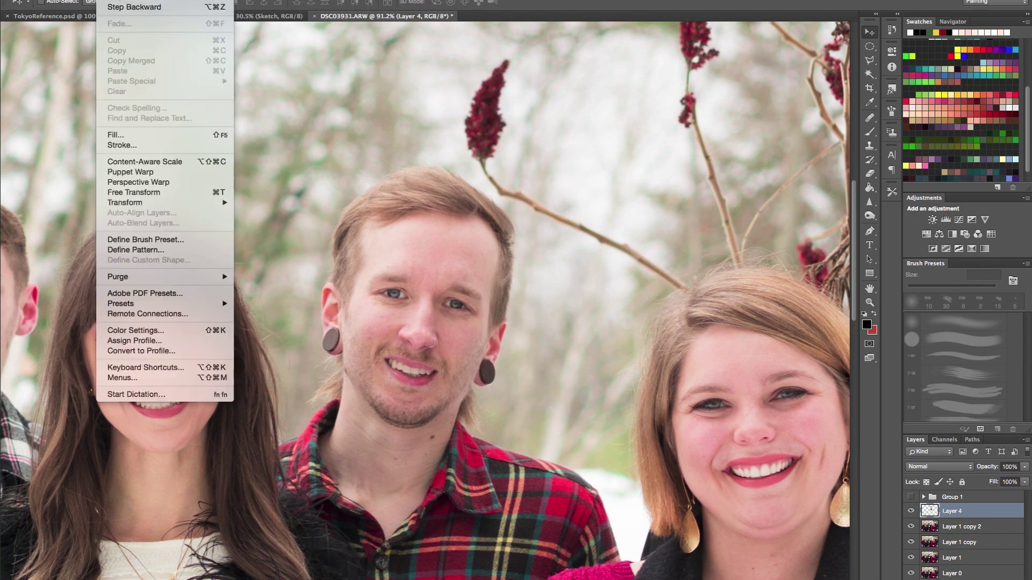
left_click(147, 176)
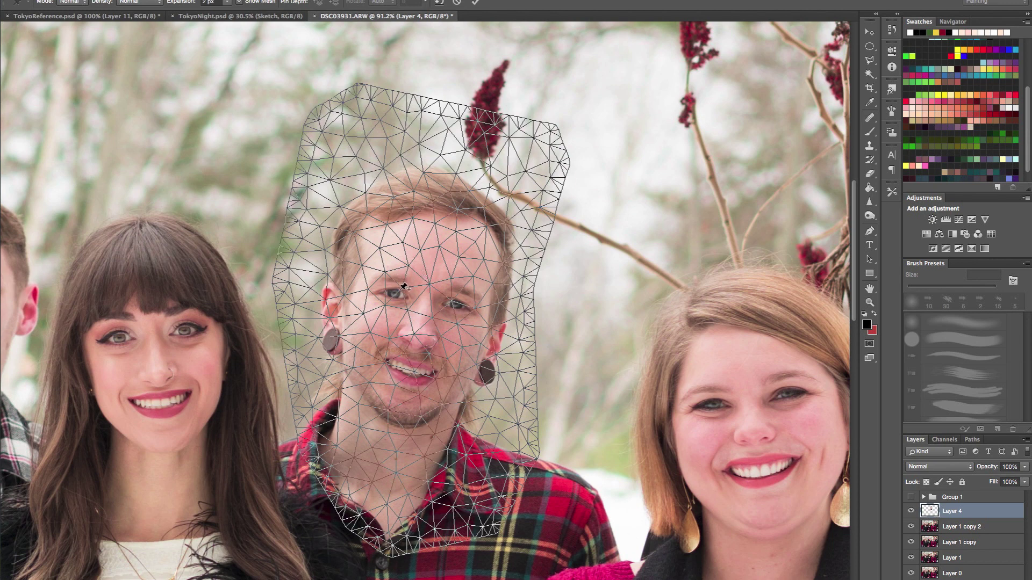
left_click(311, 425)
left_click(312, 462)
left_click(358, 517)
left_click(388, 535)
left_click(433, 498)
left_click(454, 442)
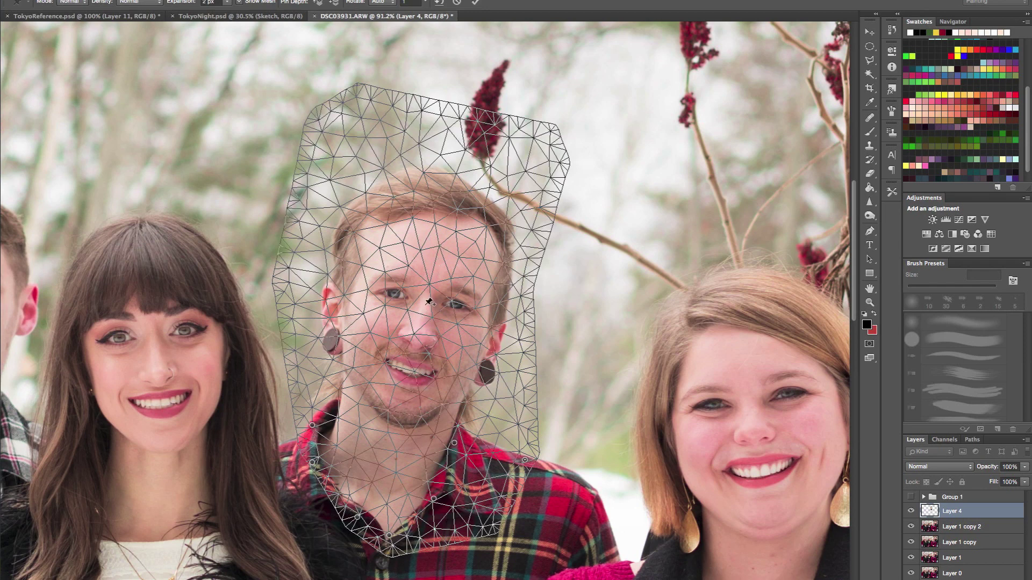
Step: Straighten the man's tilted head with Puppet Warp pins between the eyes and below the chin, and apply the warp
left_click_drag(426, 301, 418, 303)
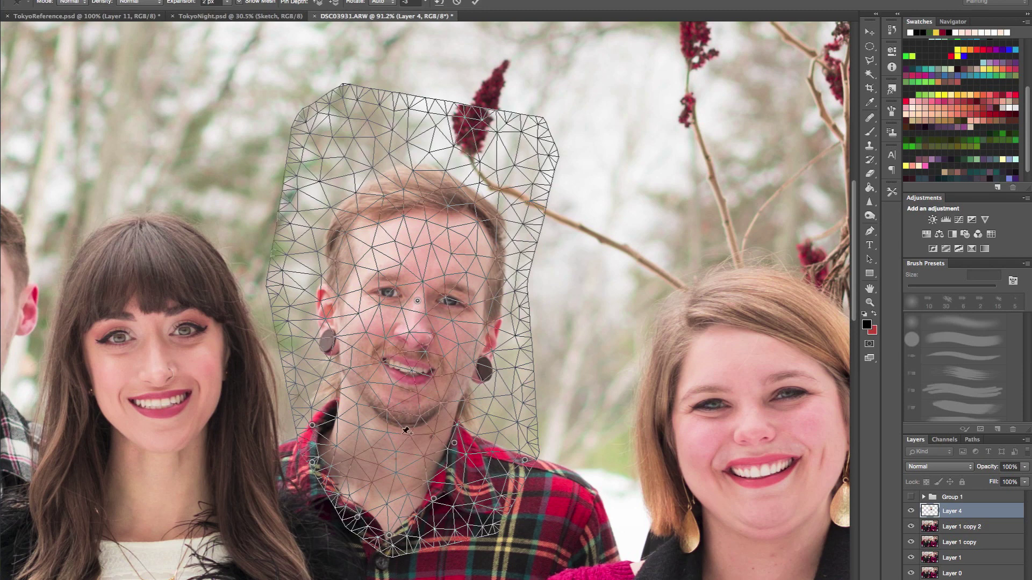
left_click_drag(395, 430, 395, 431)
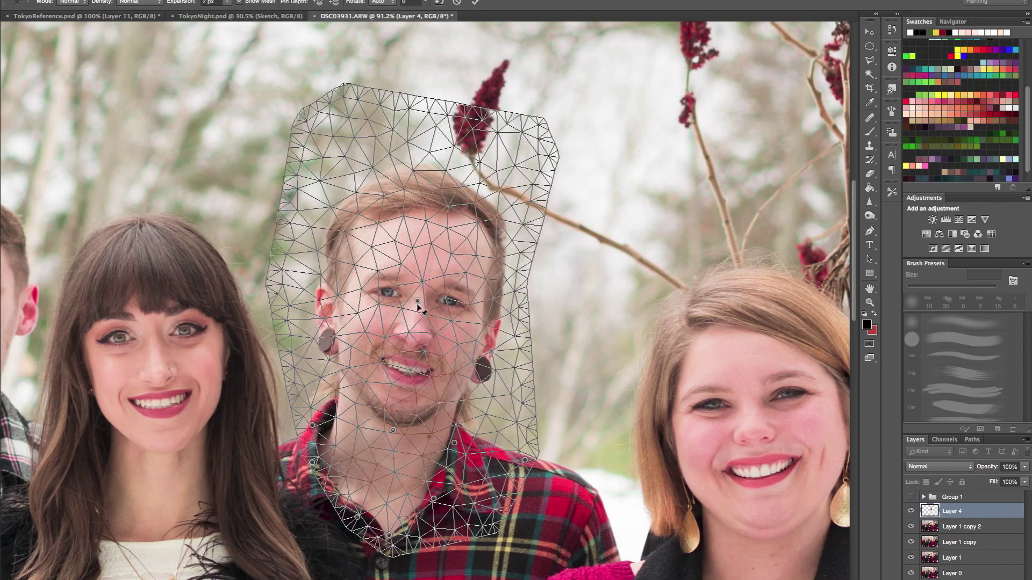
left_click_drag(420, 303, 418, 304)
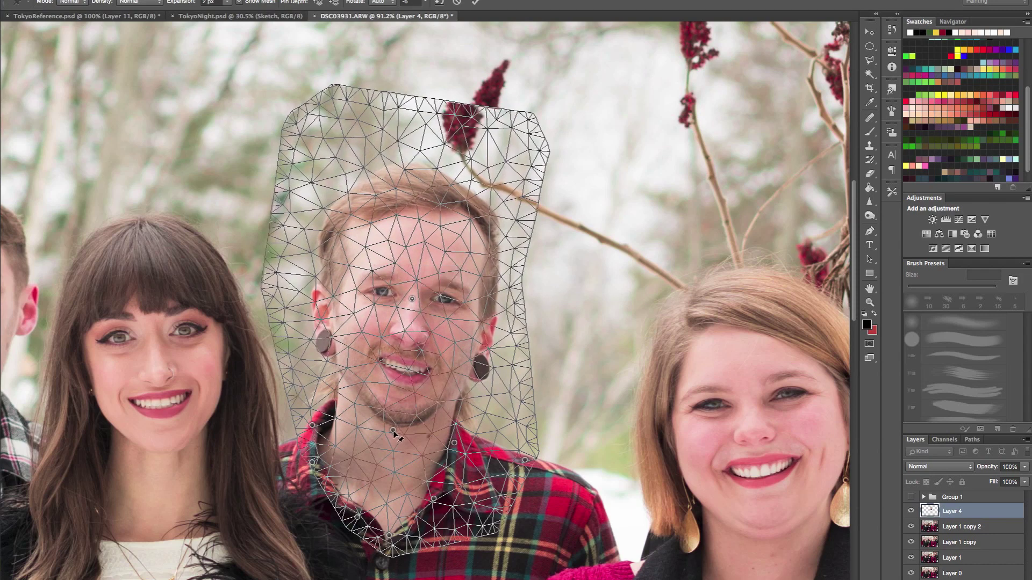
left_click_drag(392, 430, 391, 429)
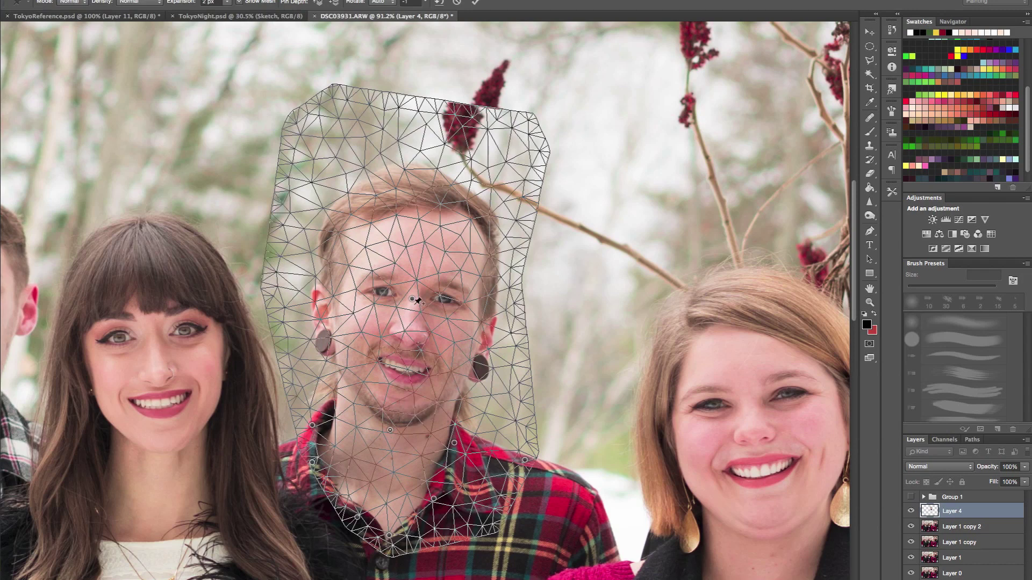
left_click_drag(414, 303, 407, 299)
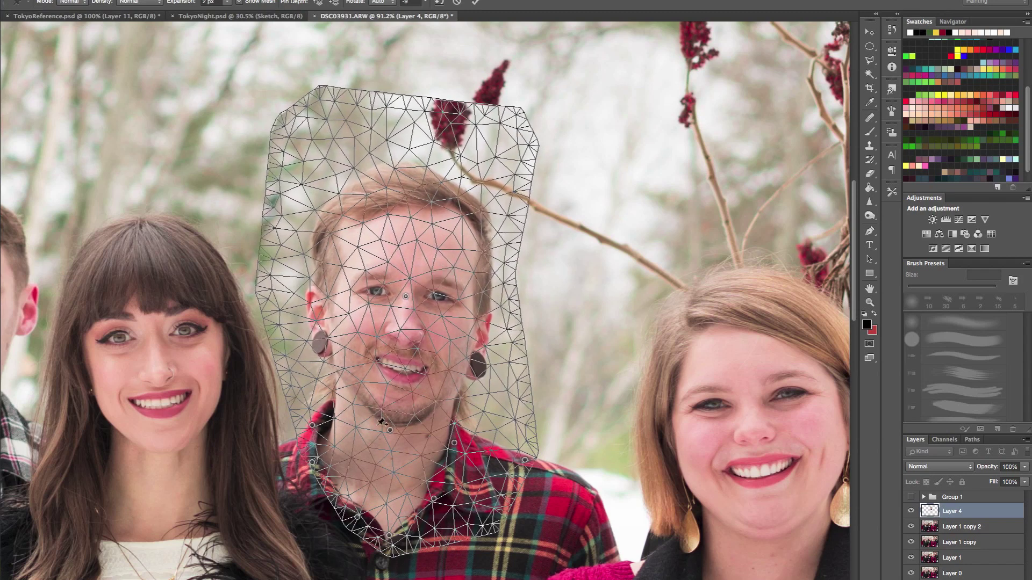
left_click_drag(383, 428, 381, 429)
left_click_drag(404, 295, 401, 296)
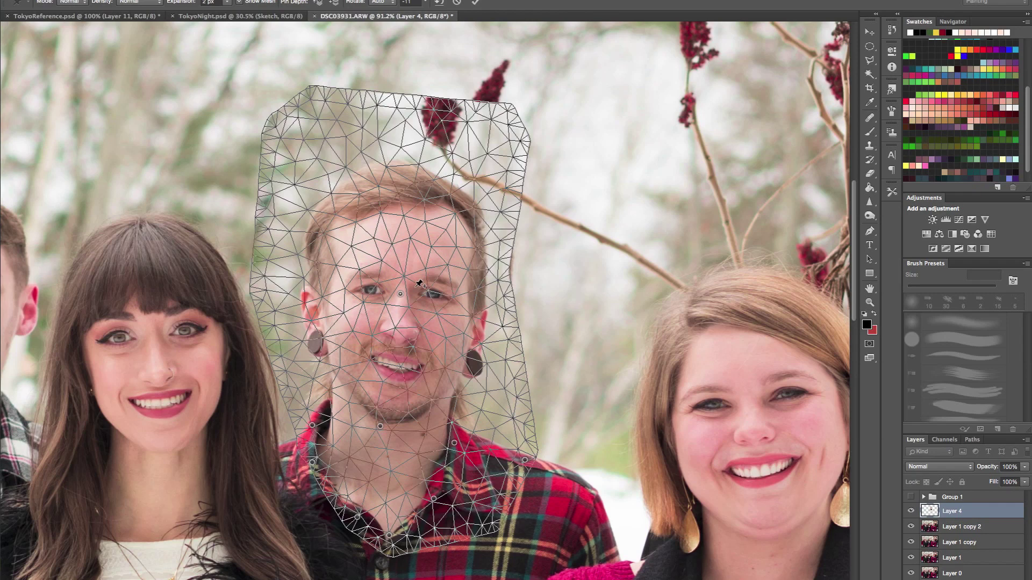
key("Return")
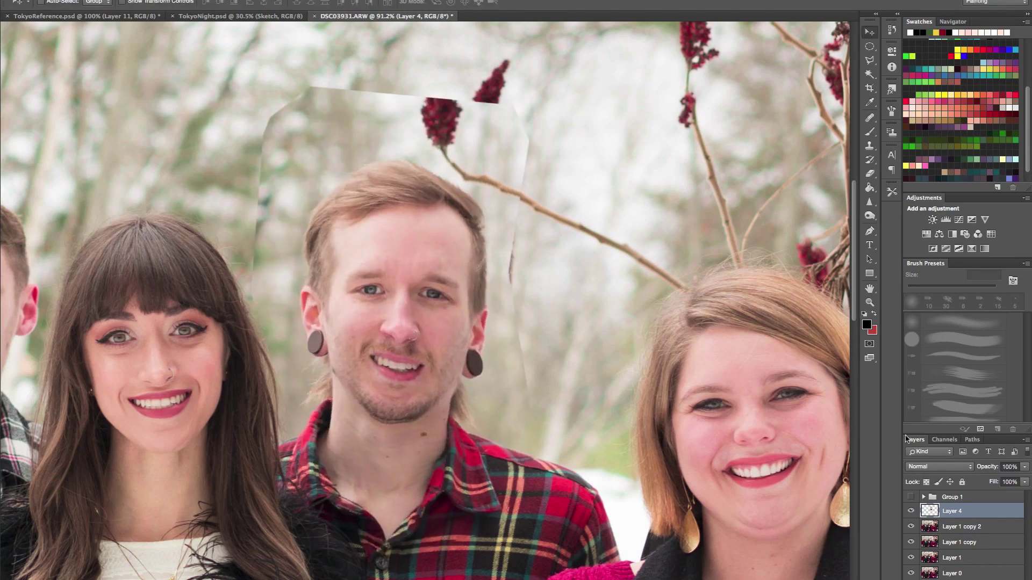
Step: Compare the head before and after the warp by toggling Layer 4's visibility
left_click(916, 511)
left_click(917, 510)
left_click(912, 511)
left_click(912, 511)
left_click(912, 511)
left_click(912, 510)
left_click_drag(508, 519, 570, 524)
left_click_drag(676, 447, 677, 370)
left_click(914, 512)
left_click(913, 512)
left_click(913, 513)
left_click(913, 512)
left_click(913, 512)
left_click(913, 512)
left_click(913, 512)
left_click(913, 512)
left_click(913, 512)
Step: Add a layer mask to Layer 4 and paint black over the warped layer's edge around the nearest red berry cluster
left_click_drag(632, 417, 565, 525)
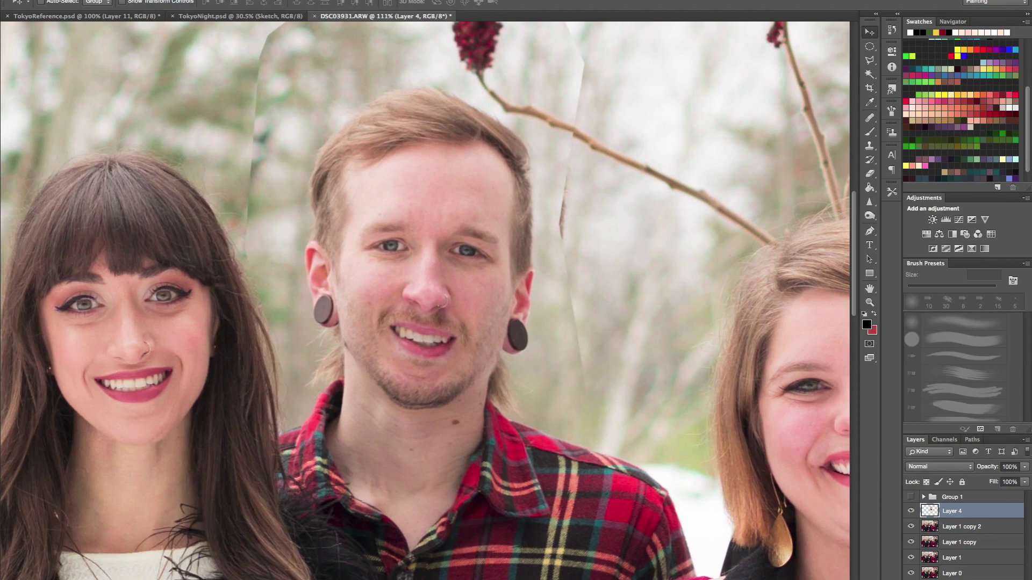
left_click(949, 579)
left_click_drag(695, 470, 654, 531)
left_click(869, 131)
scroll(553, 242, "up", 3)
key("x")
key("bracketright")
key("bracketright")
key("bracketright")
key("bracketright")
key("bracketright")
key("bracketright")
mouse_move(525, 143)
left_mouse_down()
mouse_move(556, 207)
mouse_move(504, 132)
mouse_move(530, 178)
mouse_move(482, 165)
mouse_move(446, 135)
mouse_move(419, 143)
mouse_move(466, 183)
mouse_move(432, 180)
mouse_move(492, 217)
mouse_move(478, 217)
mouse_move(491, 160)
mouse_move(522, 172)
left_mouse_up()
Step: Mask out the seam above the man's head and down toward the dark-haired woman with a 45 px brush
key("bracketleft")
key("bracketleft")
key("bracketleft")
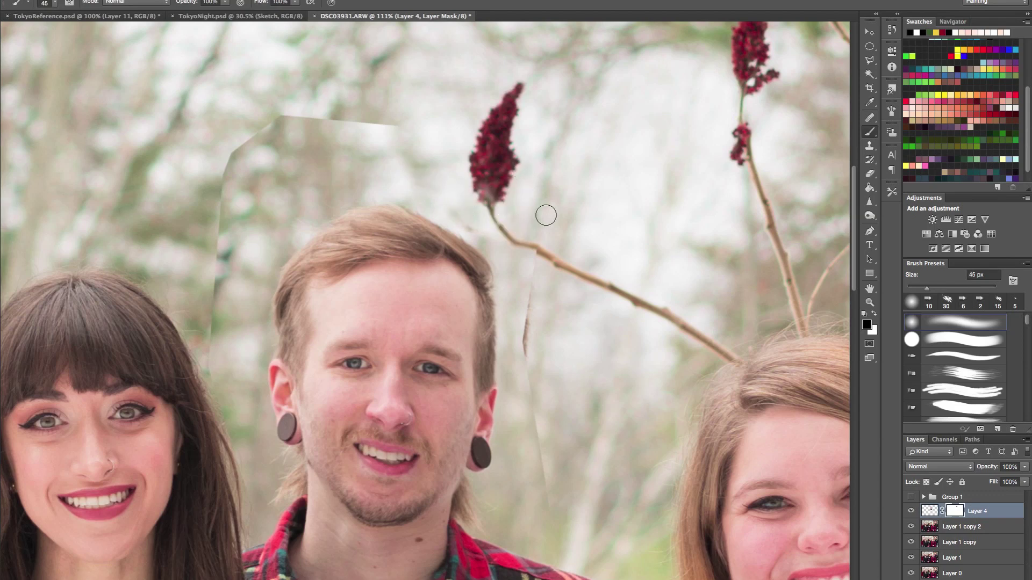
mouse_move(390, 125)
left_mouse_down()
mouse_move(297, 134)
mouse_move(300, 123)
mouse_move(273, 121)
mouse_move(237, 177)
mouse_move(250, 138)
mouse_move(196, 281)
mouse_move(218, 199)
mouse_move(249, 166)
mouse_move(250, 203)
mouse_move(325, 127)
mouse_move(286, 158)
mouse_move(360, 142)
mouse_move(258, 181)
mouse_move(212, 236)
mouse_move(195, 345)
left_mouse_up()
Step: Enlarge the brush to 125 px for masking the warped layer's edge beside the dark-haired woman's hair
key("bracketright")
key("bracketright")
key("bracketright")
key("bracketright")
key("bracketright")
key("bracketright")
key("bracketright")
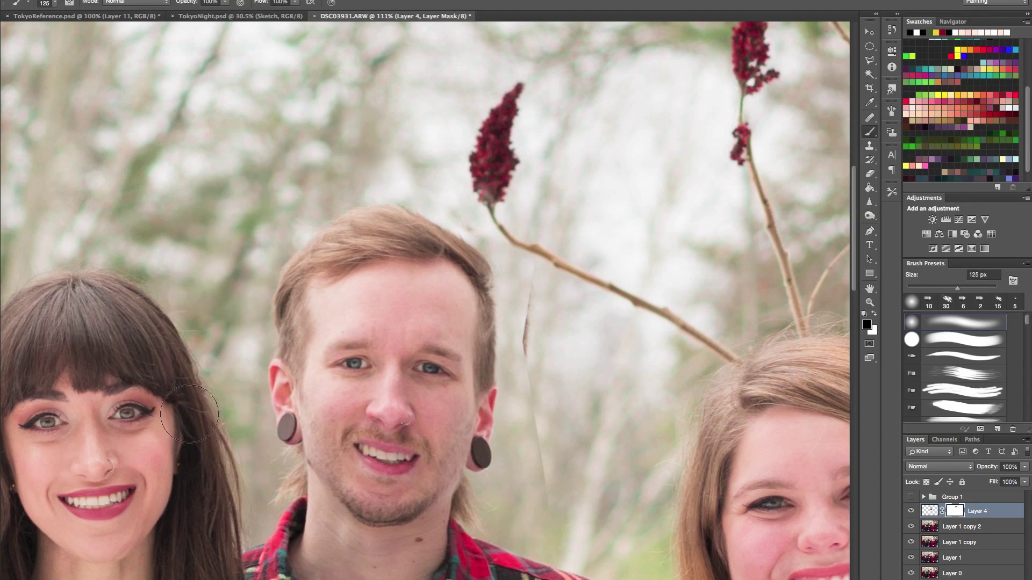
scroll(205, 408, "down", 5)
scroll(204, 408, "right", 2)
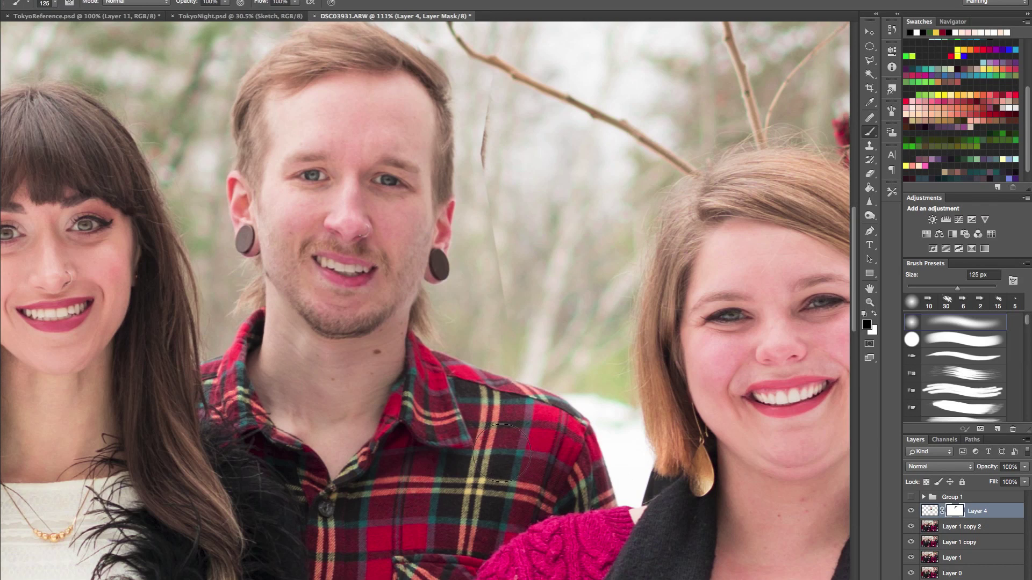
Step: Reduce the mask brush to 25 px for finer blending around the man's shirt collar
key("bracketleft")
key("bracketleft")
key("bracketleft")
key("bracketleft")
key("bracketleft")
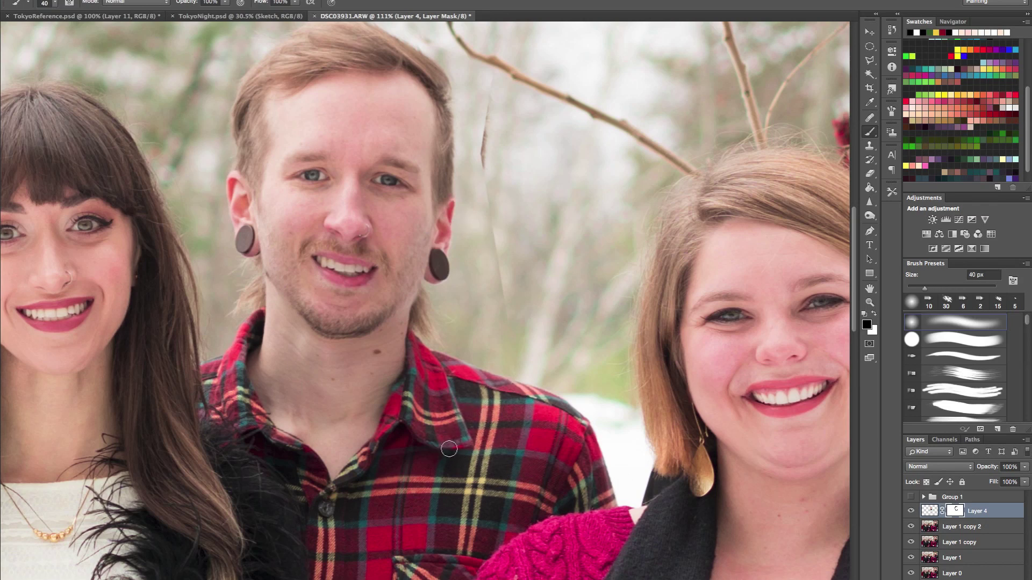
key("bracketleft")
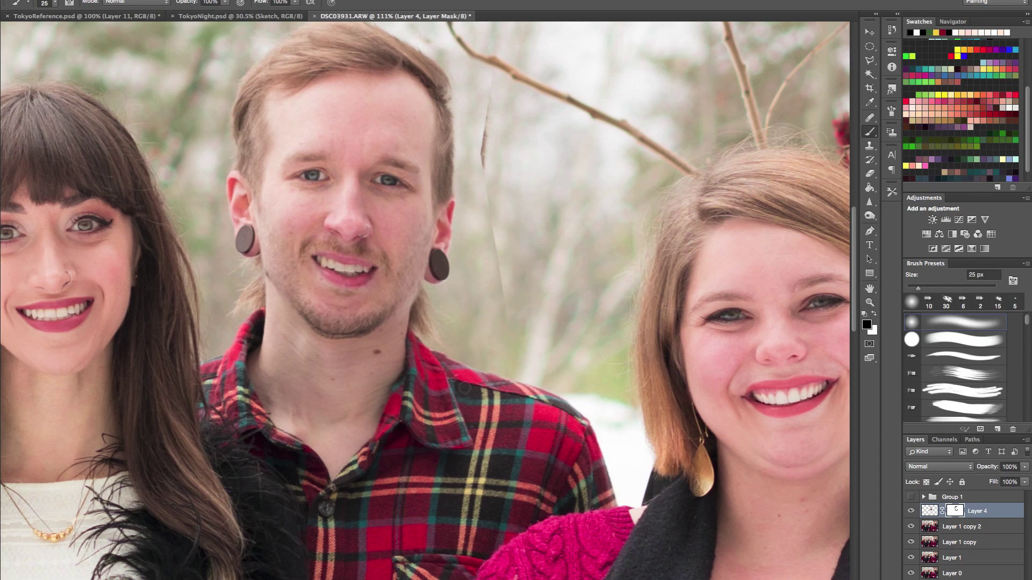
Step: Switch to the Clone Stamp tool and add a new empty layer above Layer 4
scroll(464, 388, "up", 8)
key("s")
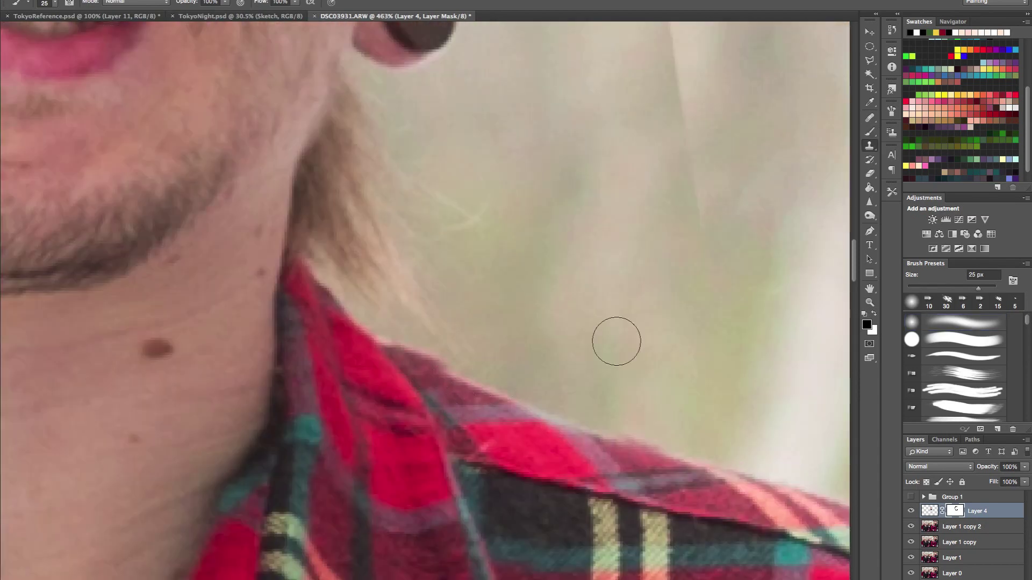
key("ctrl+shift+alt+n")
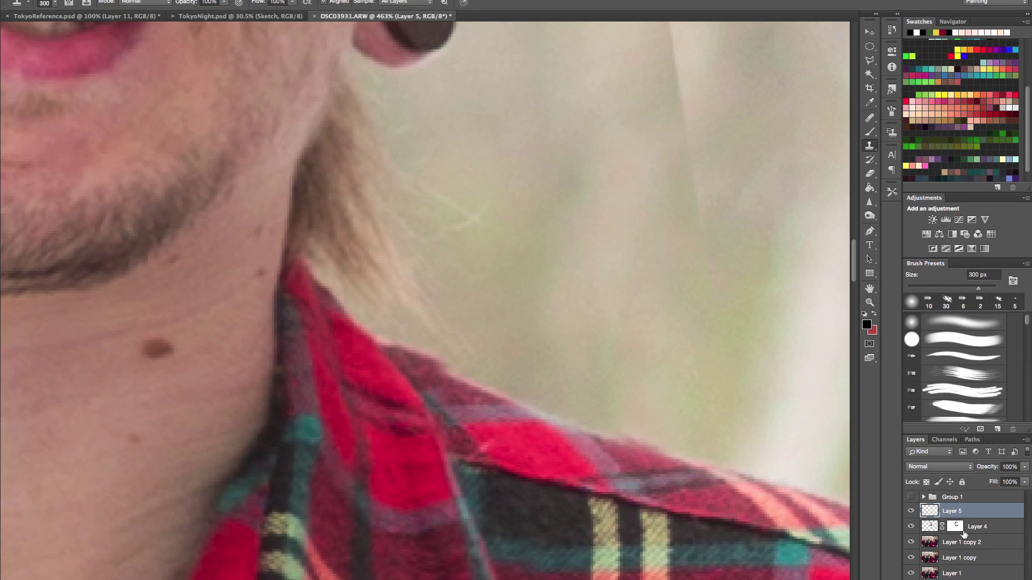
Step: Try to clone over the seam beside the man's ear on Layer 4's mask with an 80 px Clone Stamp
left_click(955, 526)
scroll(647, 385, "down", 8)
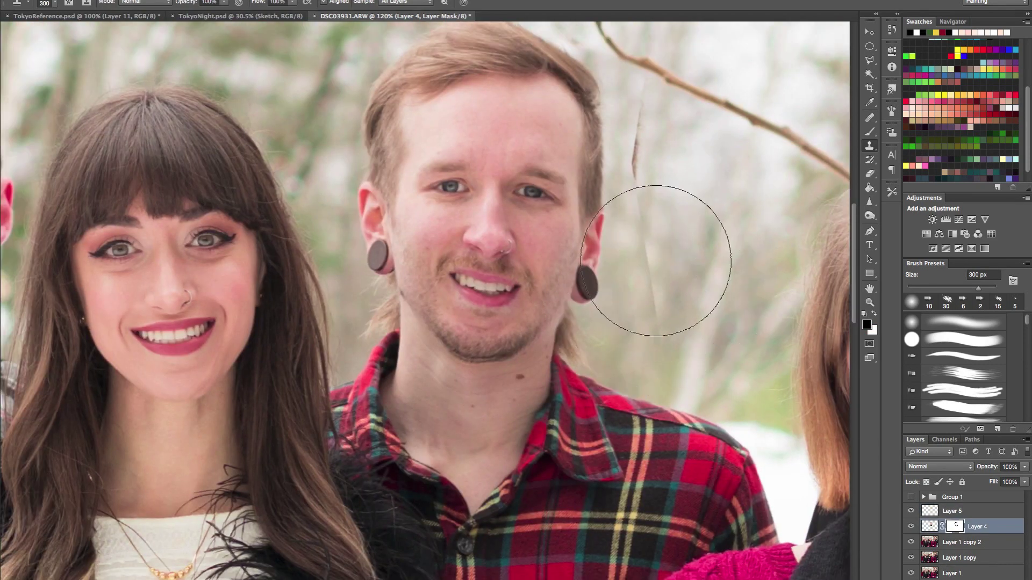
key("bracketleft")
key("bracketleft")
key("bracketleft")
key("bracketleft")
key("bracketleft")
key("bracketleft")
key("bracketleft")
key("bracketleft")
left_click(669, 317)
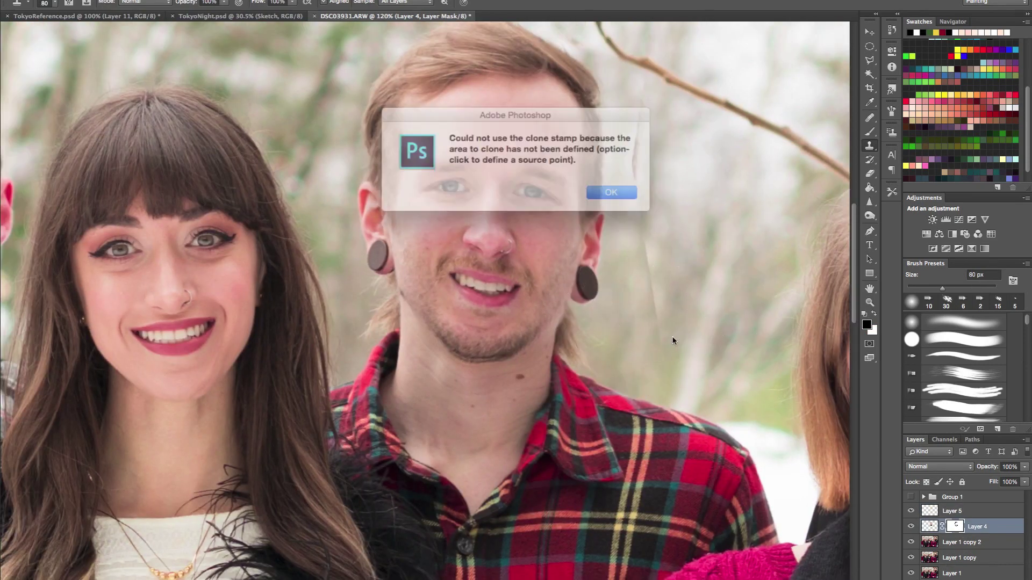
left_click(598, 187)
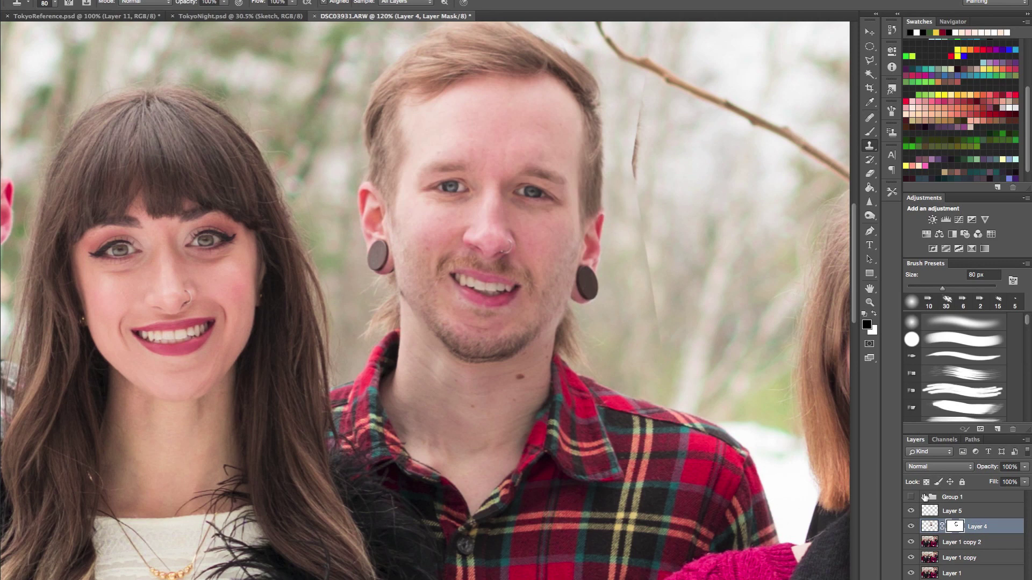
Step: Paint Layer 4's mask with a 60 px brush to hide the faint seam in the background beside the man's ear
left_click(662, 293)
left_click(591, 193)
key("b")
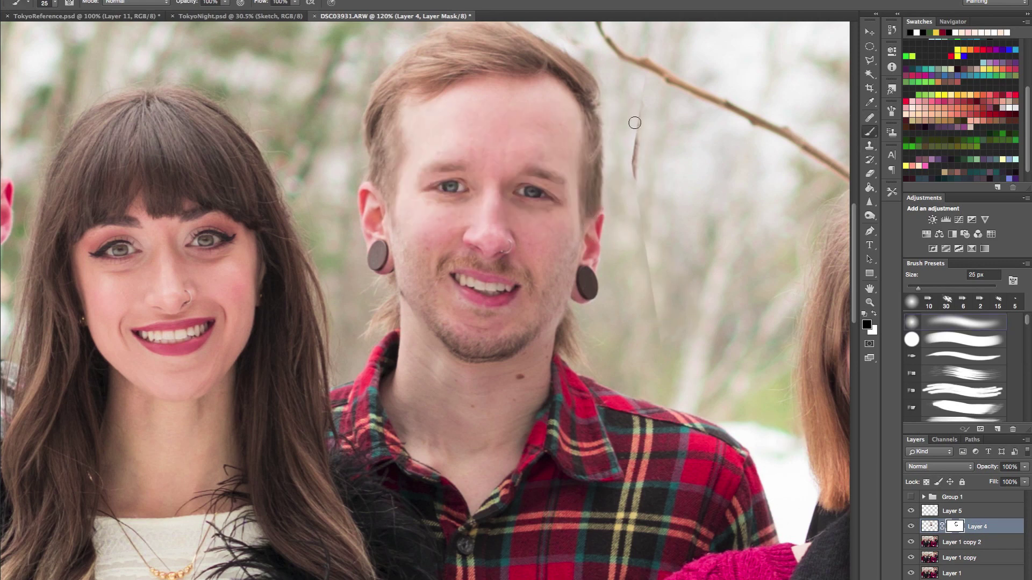
key("bracketright")
key("bracketright")
key("bracketright")
key("bracketright")
left_click_drag(660, 349, 661, 230)
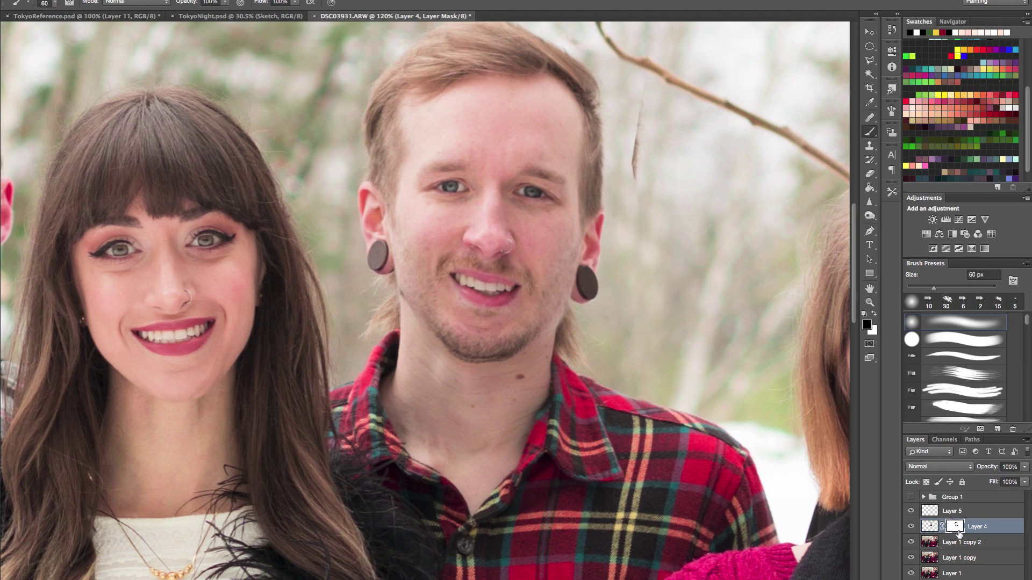
Step: On Layer 5, clone background over the dark twig fragment beside the man's hair using a 50 px Clone Stamp
left_click(986, 508)
key("bracketright")
key("bracketright")
key("s")
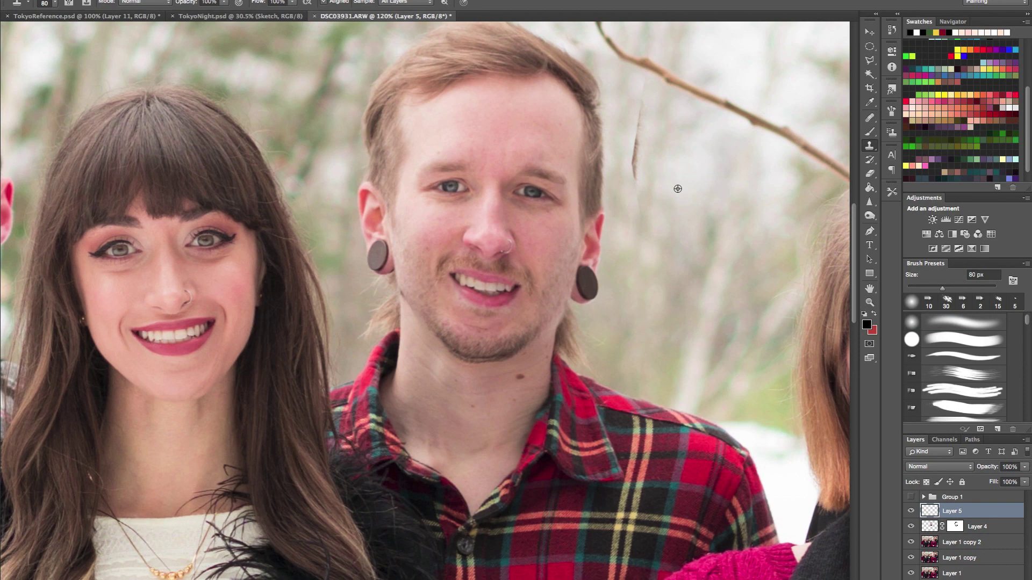
left_click_drag(645, 153, 651, 226)
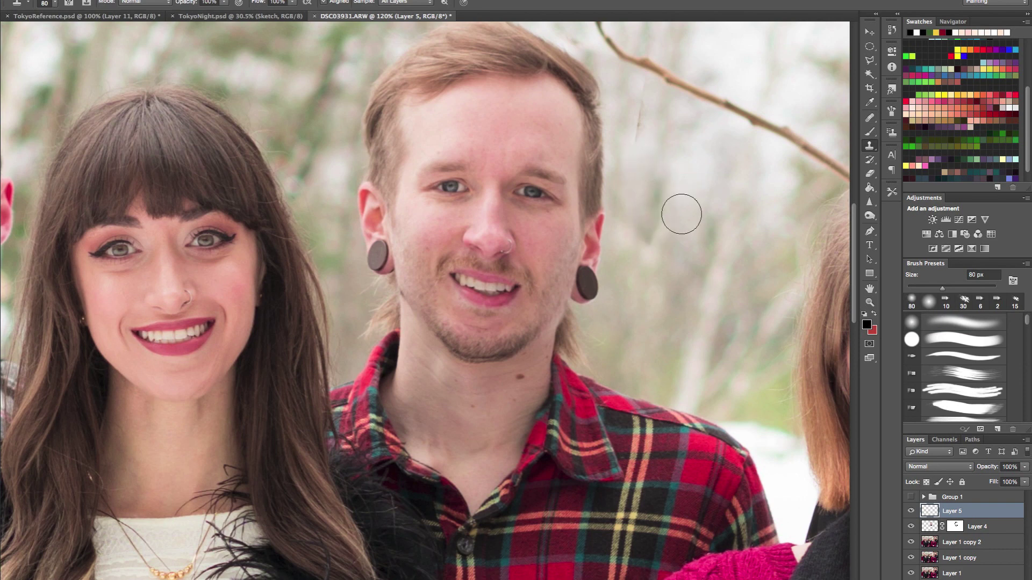
key("ctrl+z")
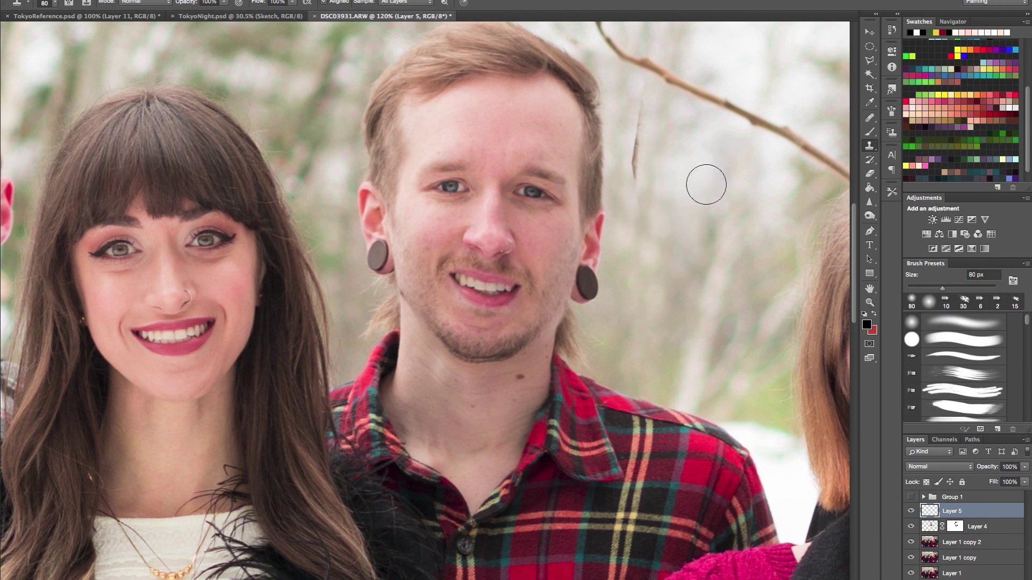
key("bracketleft")
key("bracketleft")
key("bracketleft")
left_click_drag(638, 152, 640, 193)
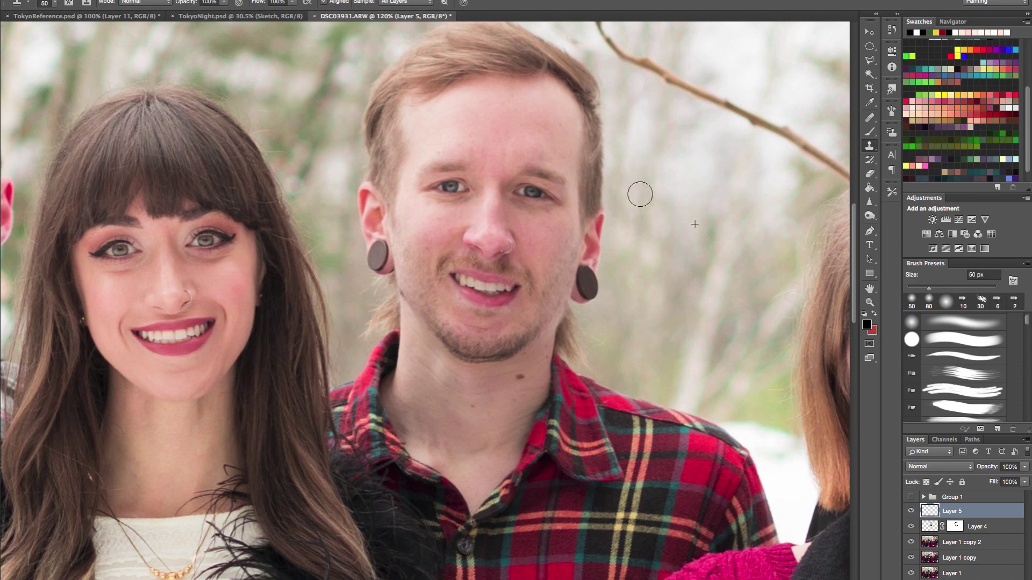
Step: Clone background over the area just below the branch with a 35 px Clone Stamp at 100% opacity
key("3")
left_click(700, 154, "alt")
key("0")
key("bracketleft")
key("bracketleft")
key("bracketleft")
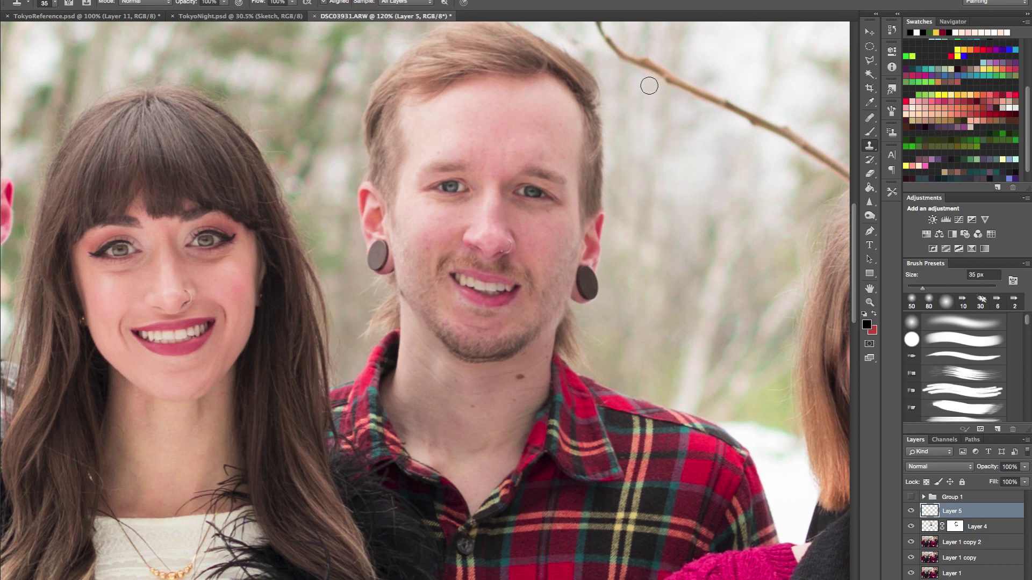
left_click_drag(648, 85, 645, 106)
Step: Clean up the shirt's shoulder edge beside the collar with the Clone Stamp, reducing its size to 20 px and 9 px
left_click_drag(667, 356, 636, 296)
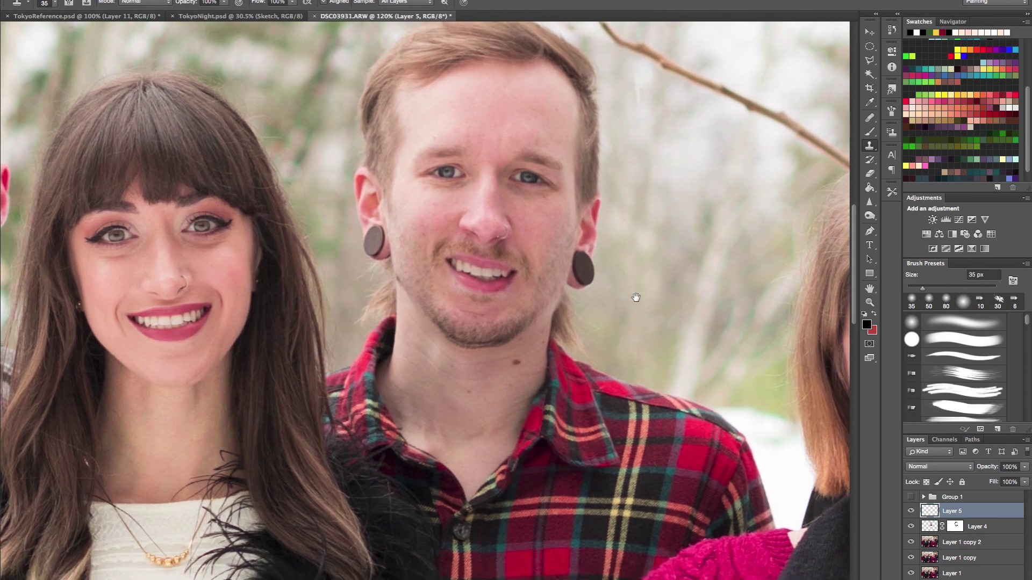
mouse_move(581, 331)
left_mouse_down()
mouse_move(610, 340)
mouse_move(599, 344)
left_mouse_up()
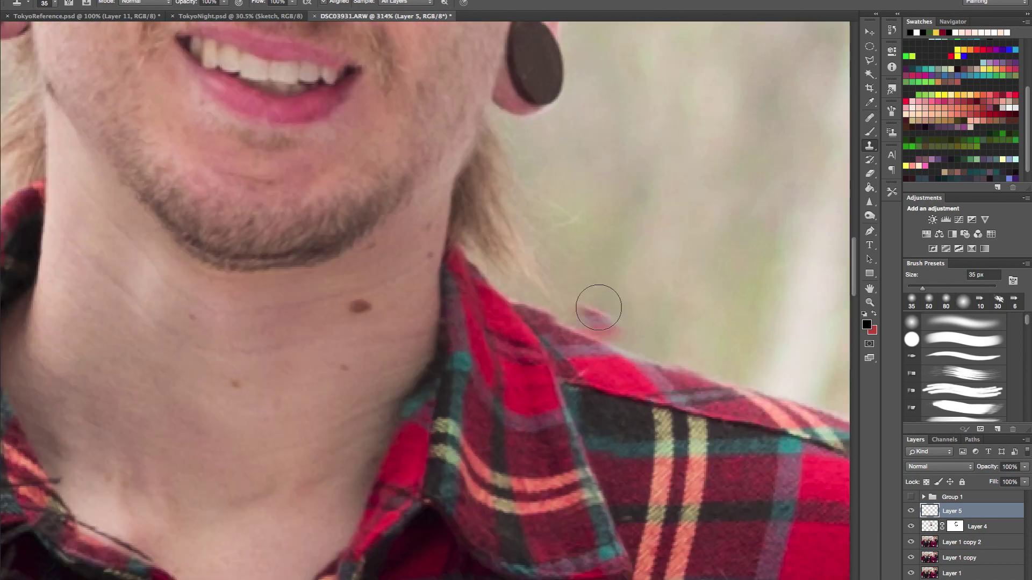
key("bracketleft")
key("bracketleft")
key("bracketleft")
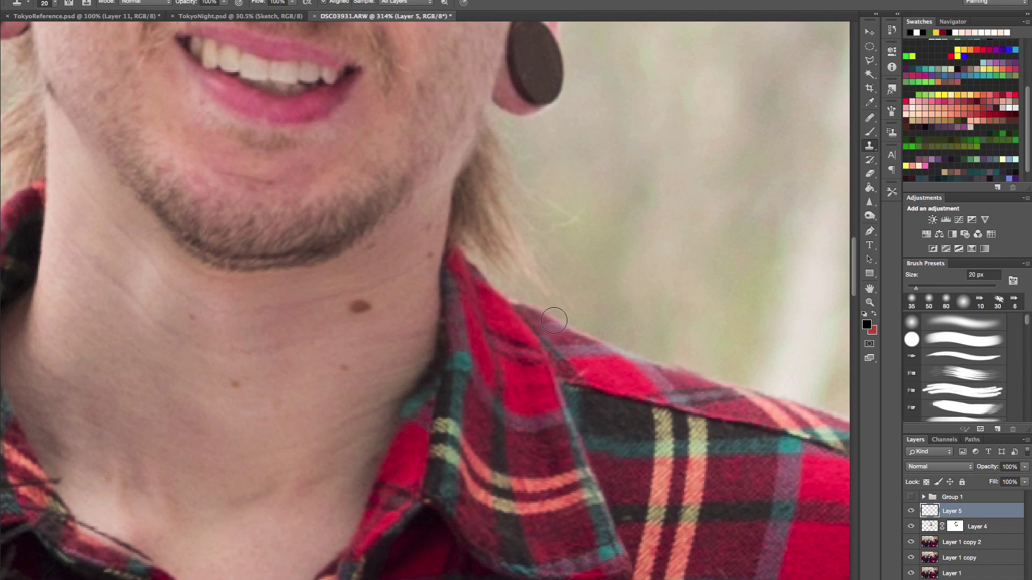
key("bracketleft")
key("bracketleft")
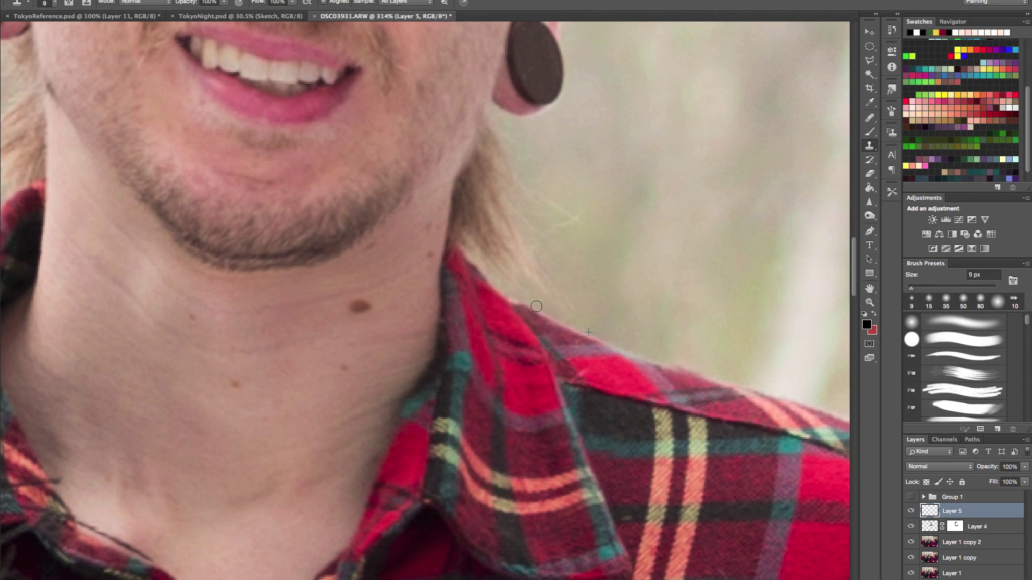
left_click_drag(591, 316, 520, 363)
Step: Merge Layer 5, Layer 4 and Layer 1 copy 2 into one layer and add a new empty layer above it
left_click(973, 542, "shift")
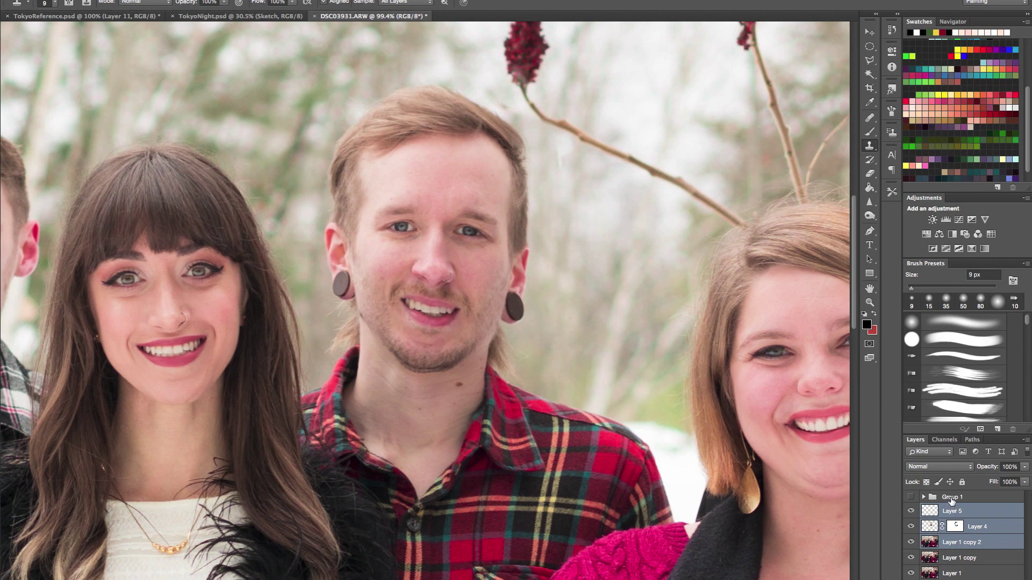
key("super+e")
key("super+shift+alt+n")
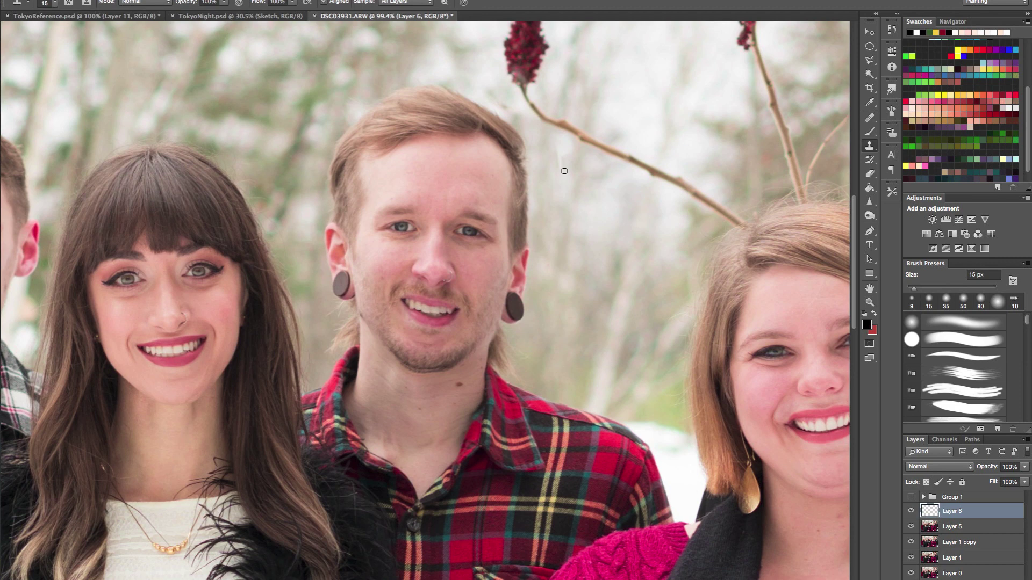
Step: Retouch the background beside the man's head with a 40 px Clone Stamp at 30% opacity and merge Layer 6 with Layer 5
left_click_drag(558, 155, 563, 175)
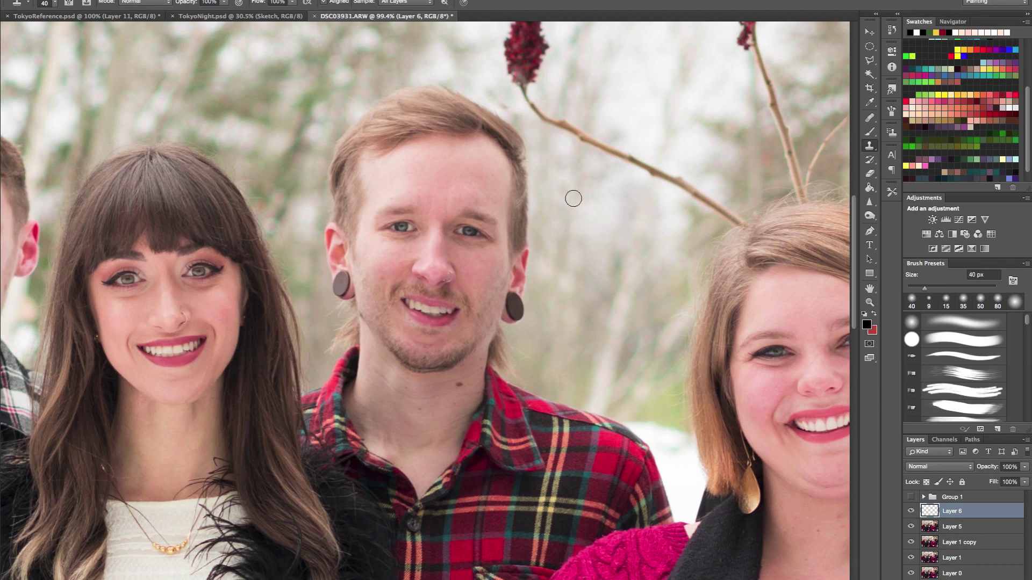
left_click(660, 254)
left_click(955, 527, "shift")
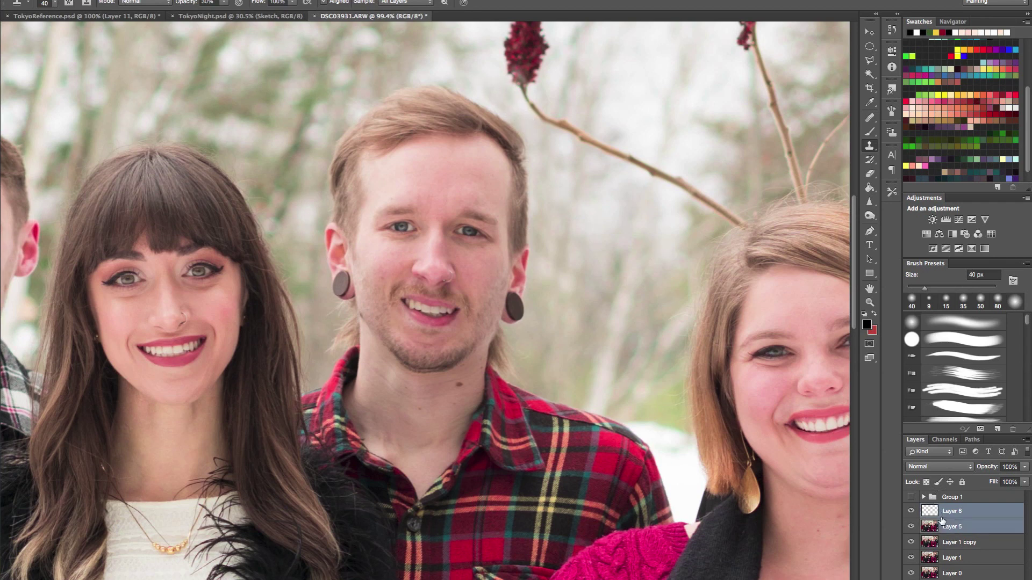
key("super+e")
Step: Toggle the merged Layer 6's visibility to compare the man's head before and after the correction
left_click(910, 512)
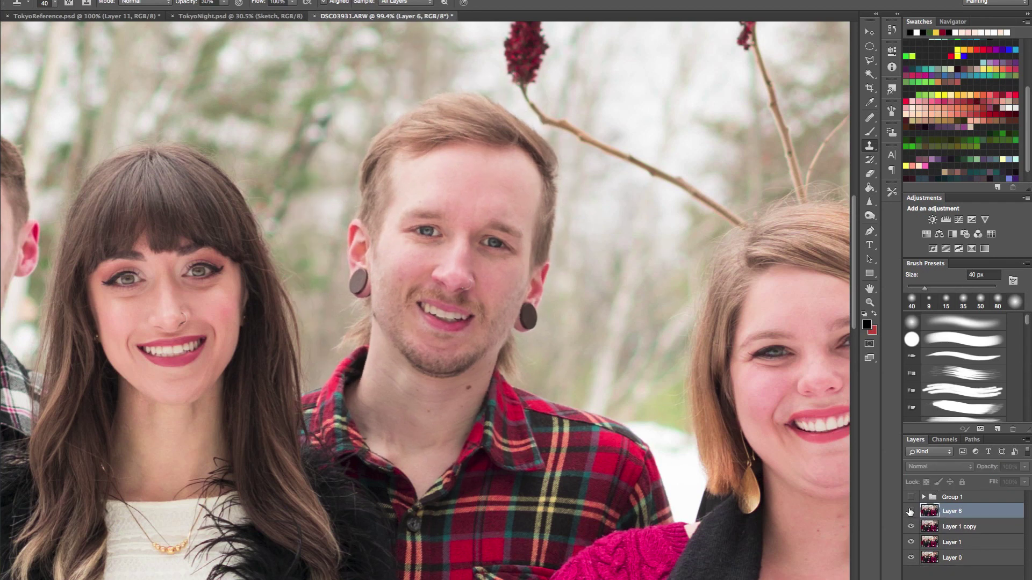
left_click(910, 511)
left_click(910, 511)
left_click(910, 511)
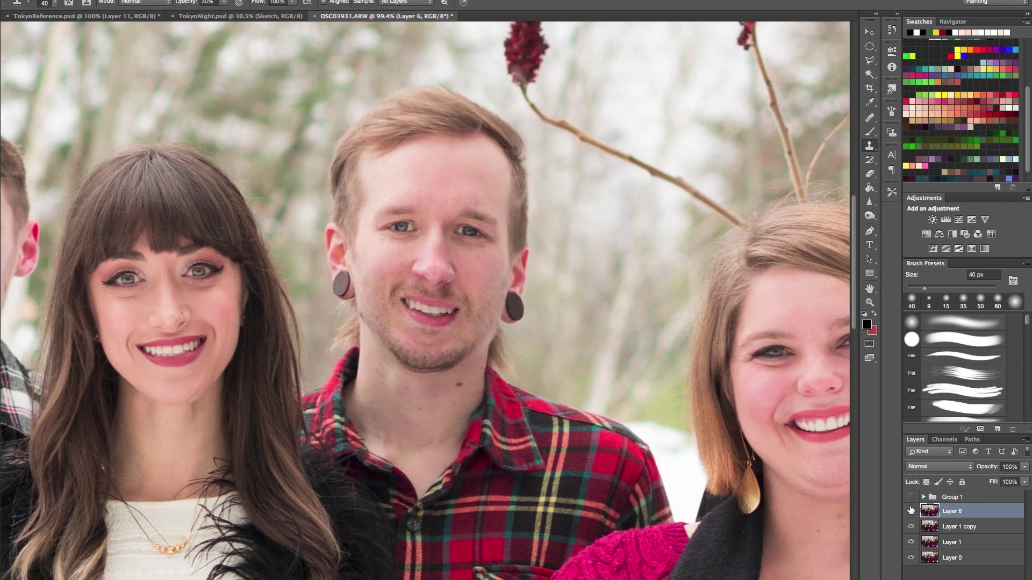
Step: Add a layer mask to Layer 6 and switch to a 60 px brush with default black and white colours
left_click(981, 429)
key("d")
key("b")
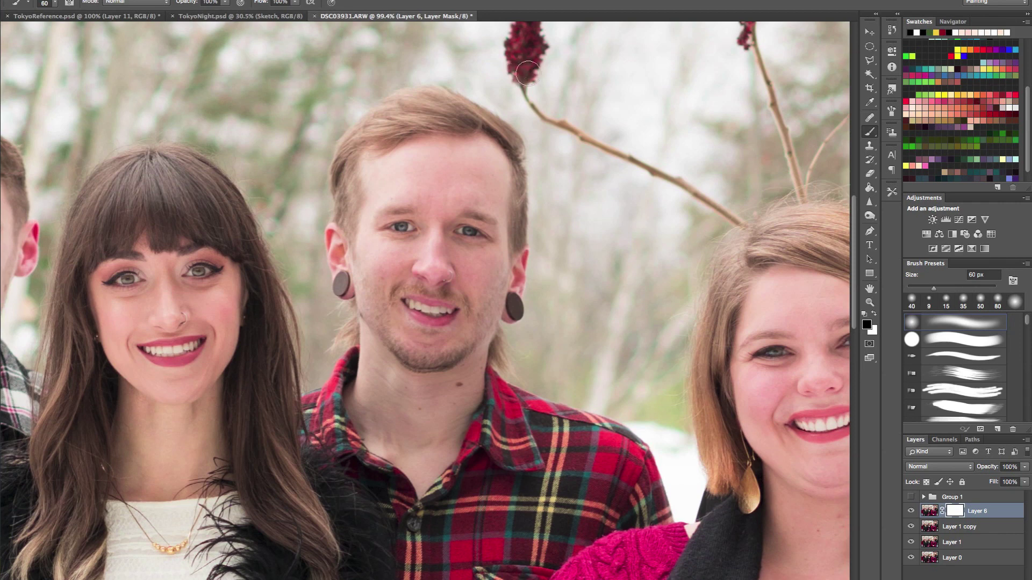
left_click_drag(629, 230, 666, 259)
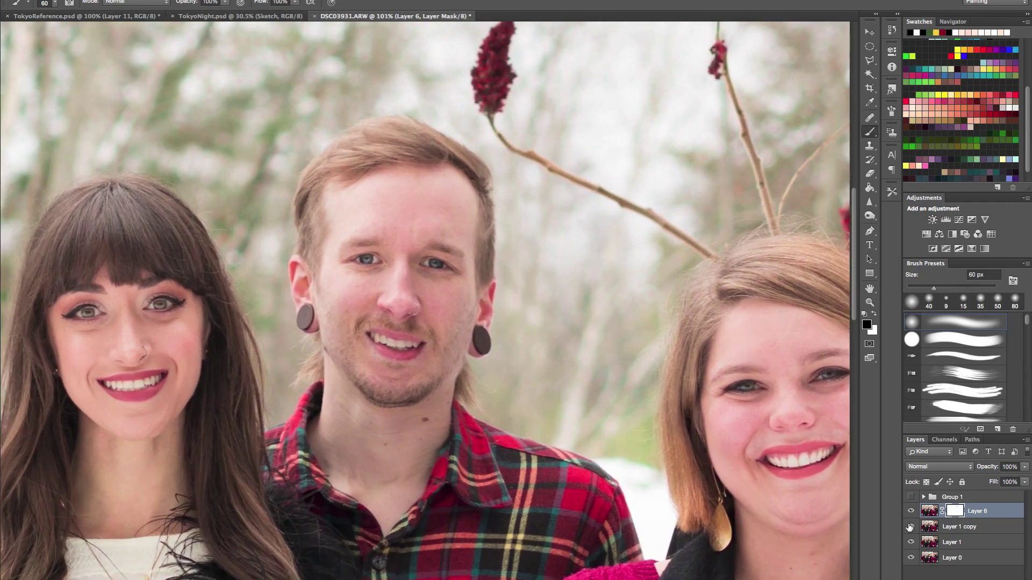